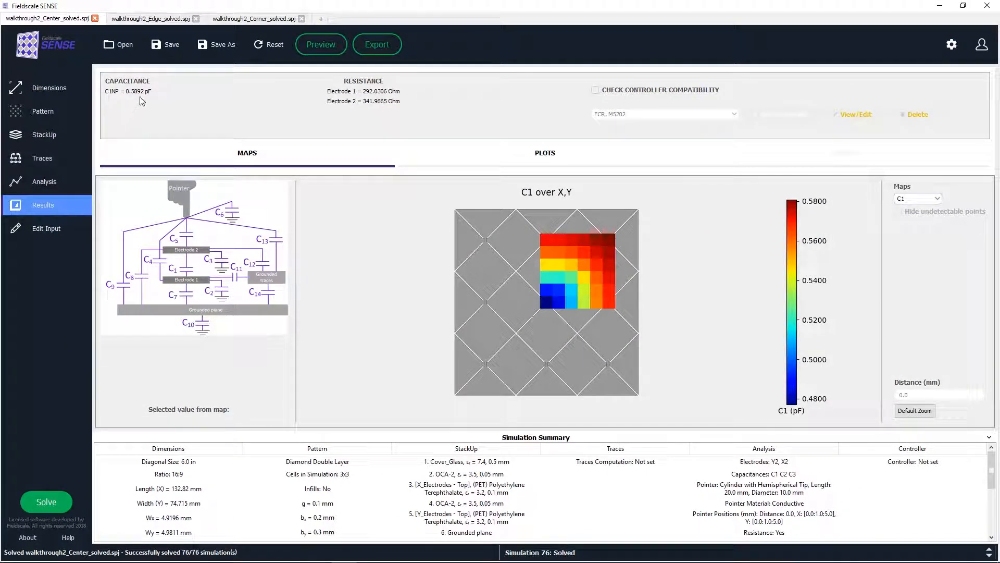
Read the C1 value of the heat map's lower-left cell and view the C2 and C3 maps.
left_click(545, 301)
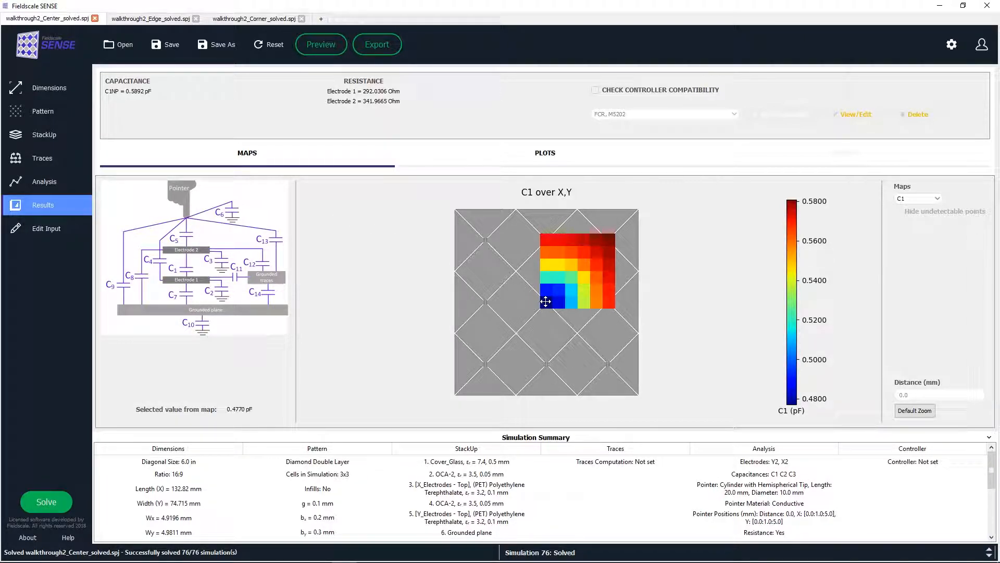
left_click(911, 199)
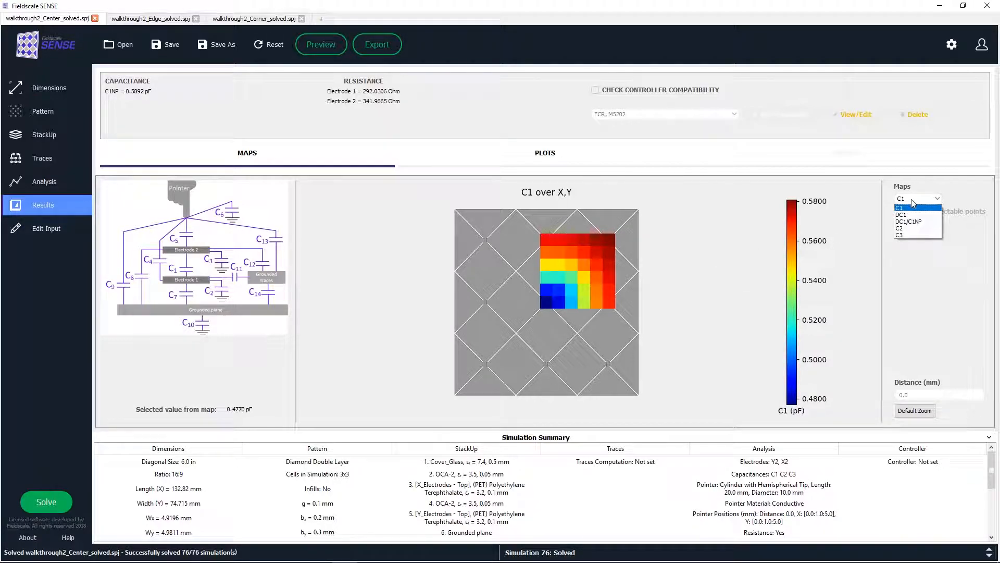
left_click(911, 228)
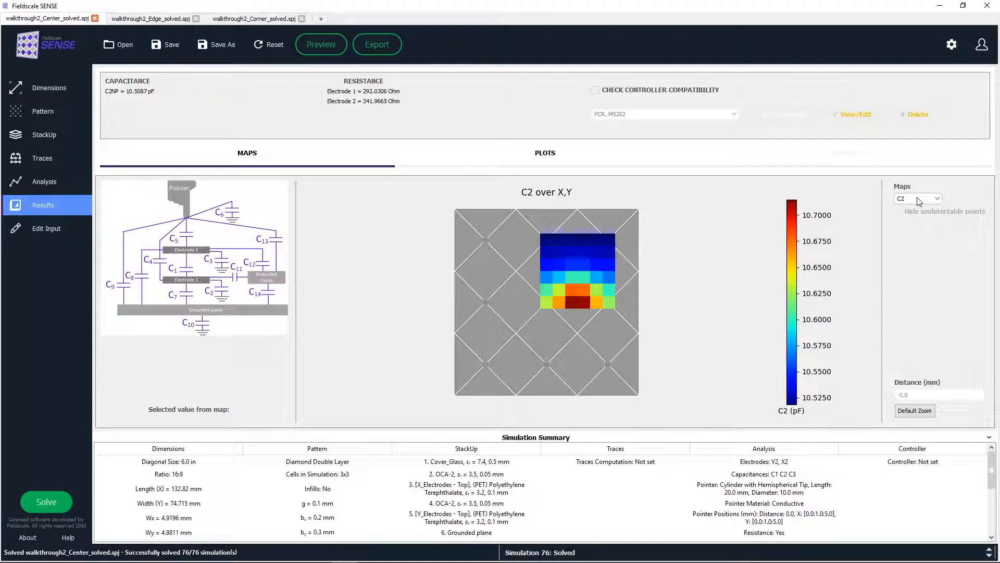
left_click(917, 197)
left_click(923, 235)
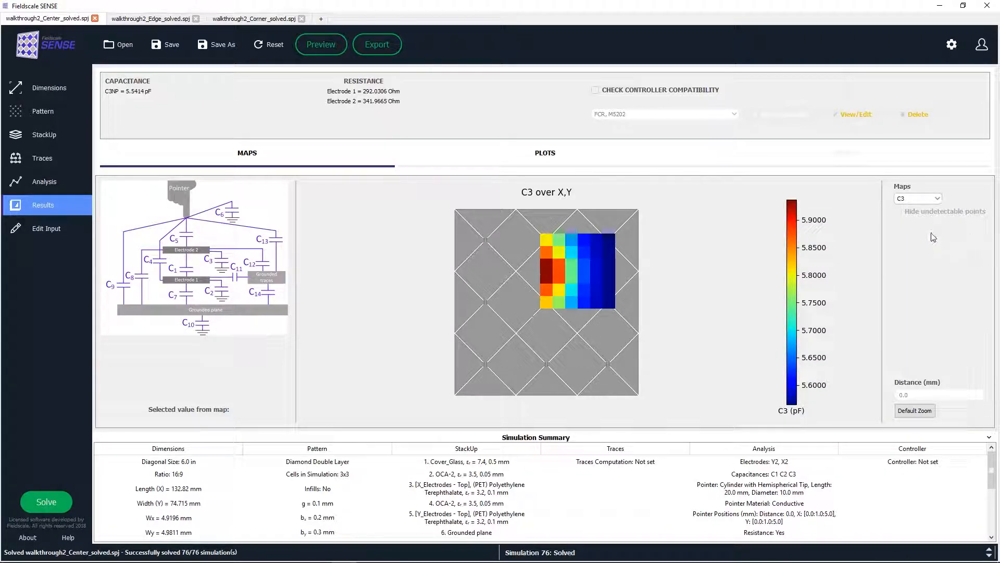
View the DC1 map and the DC1/C1NP map of the center project.
left_click(928, 198)
left_click(923, 214)
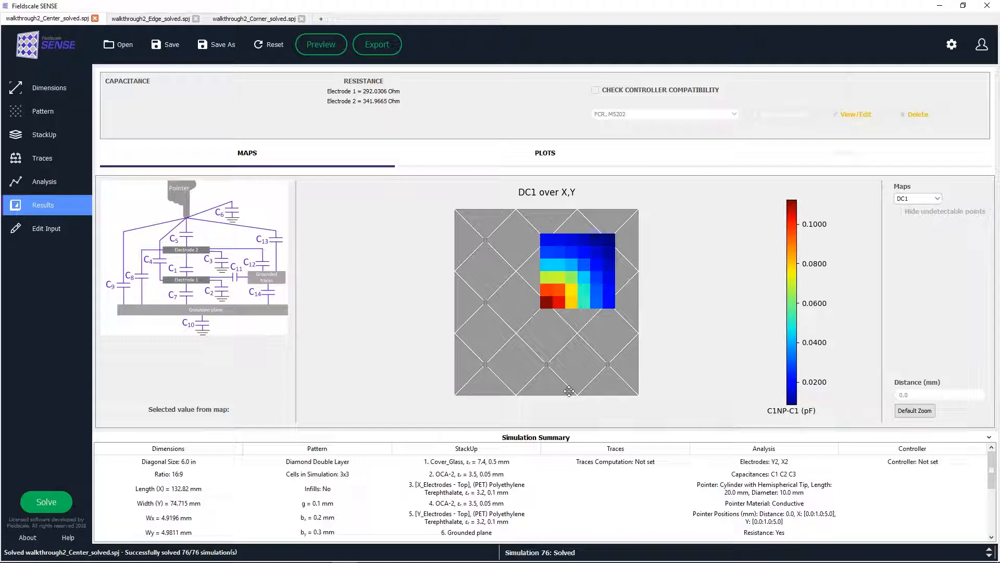
left_click(915, 202)
left_click(919, 227)
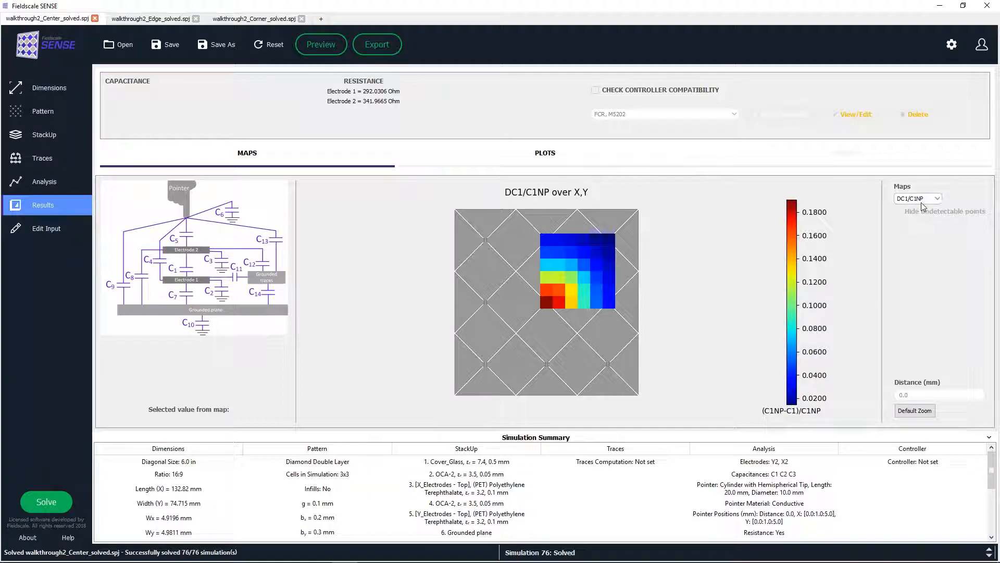
Show the C1 map again and read the value of its lower-left cell.
left_click(921, 200)
left_click(734, 267)
left_click(543, 306)
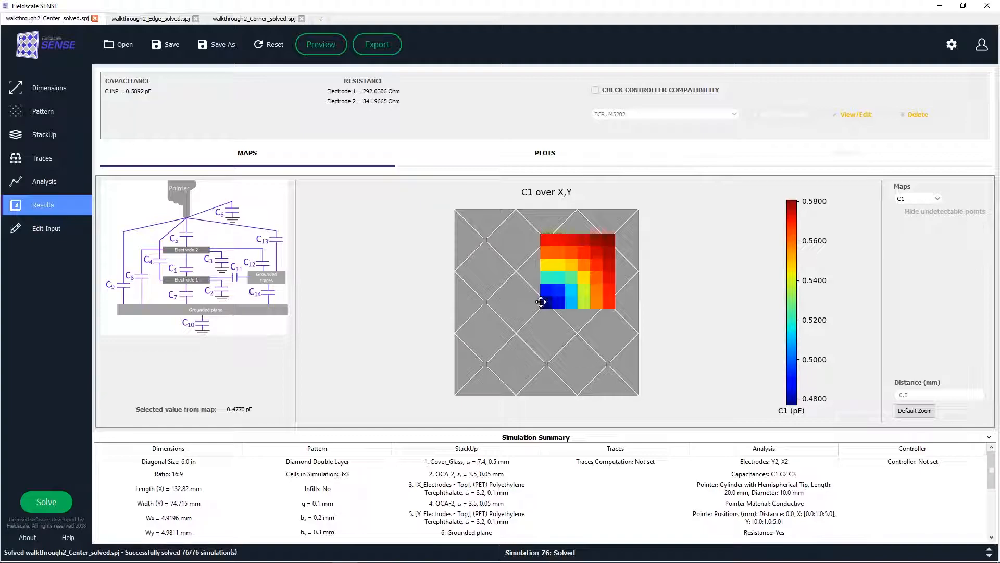
View the C1 maps of the edge and corner projects and read the corner map's lower-left cell.
left_click(151, 19)
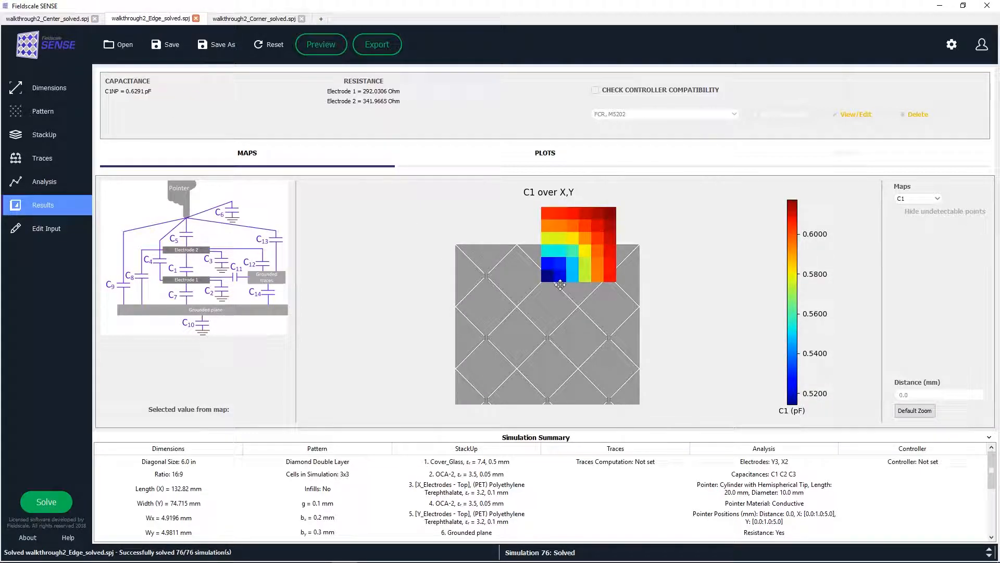
left_click(260, 19)
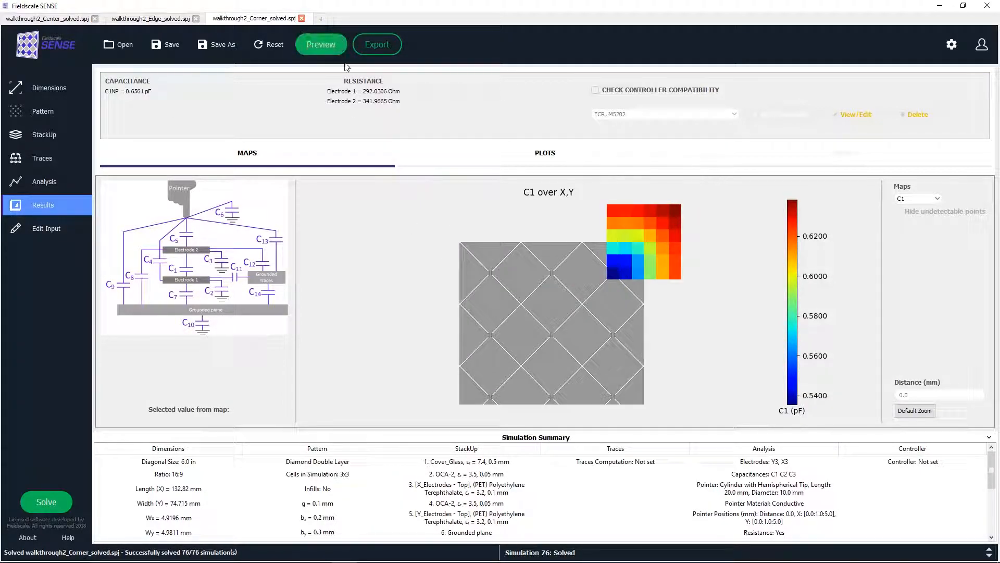
left_click(615, 272)
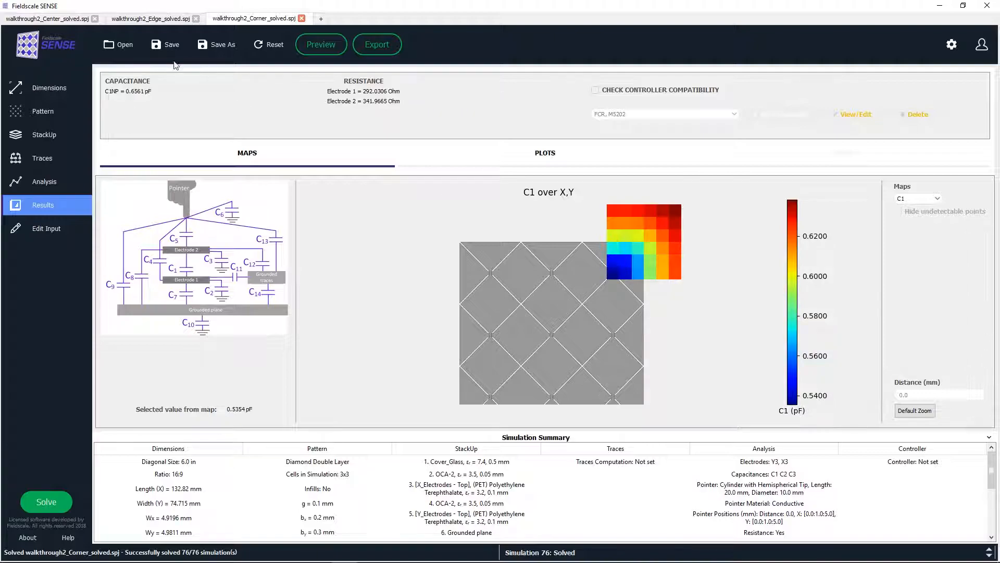
Return to walkthrough2_Center_solved.spj and read the C1 values across the bottom row of the map.
left_click(155, 21)
left_click(59, 21)
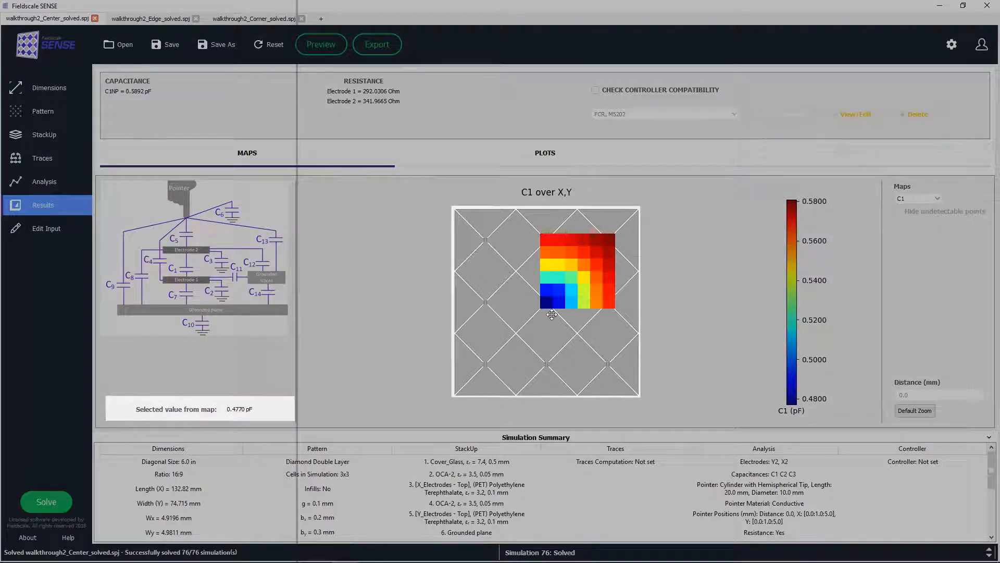
left_click(567, 303)
left_click(573, 303)
left_click(585, 304)
left_click(598, 304)
left_click(610, 305)
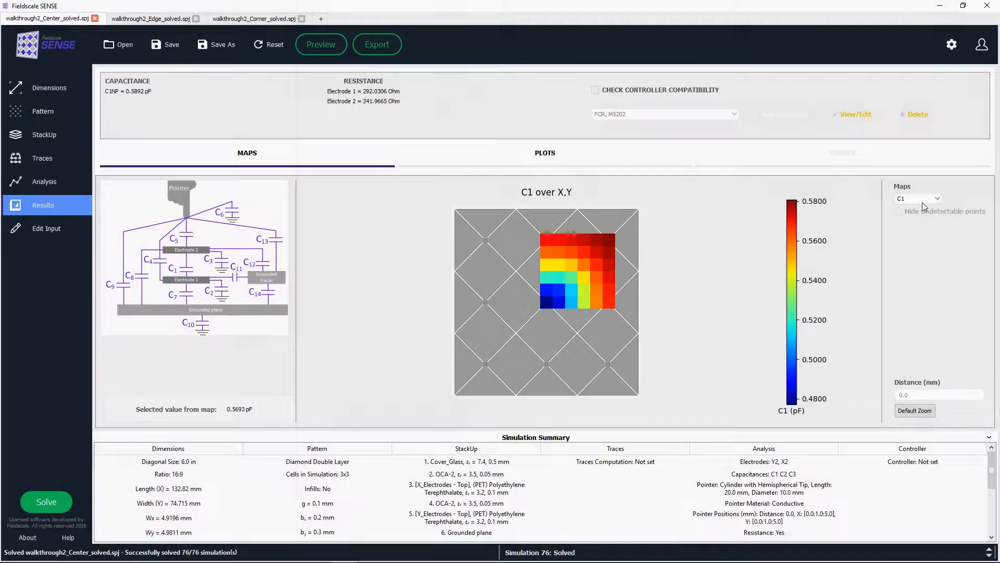
Show the DC1 map and read the value of each cell along its bottom row.
left_click(922, 200)
left_click(919, 216)
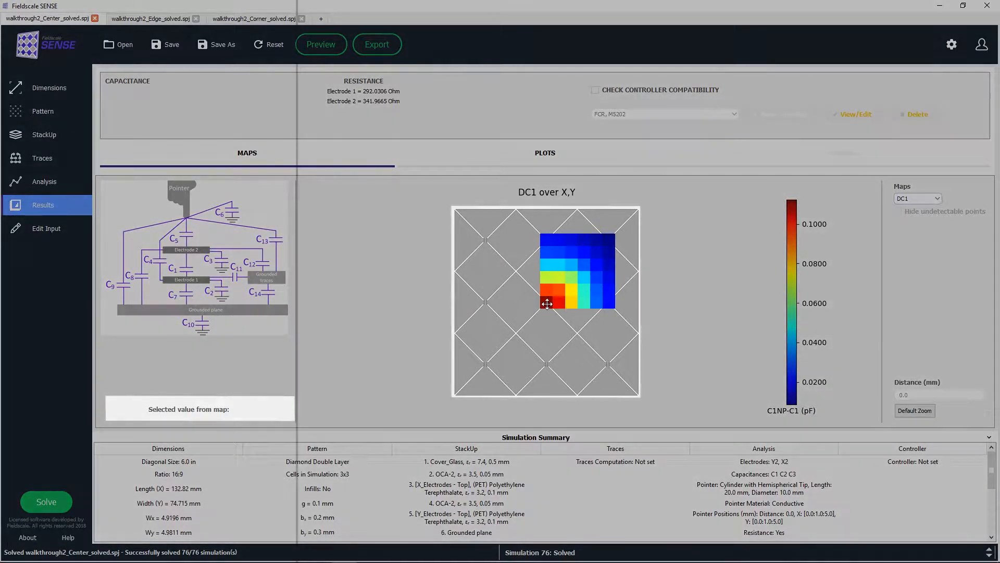
left_click(546, 302)
left_click(559, 302)
left_click(571, 302)
left_click(584, 302)
left_click(596, 303)
left_click(609, 303)
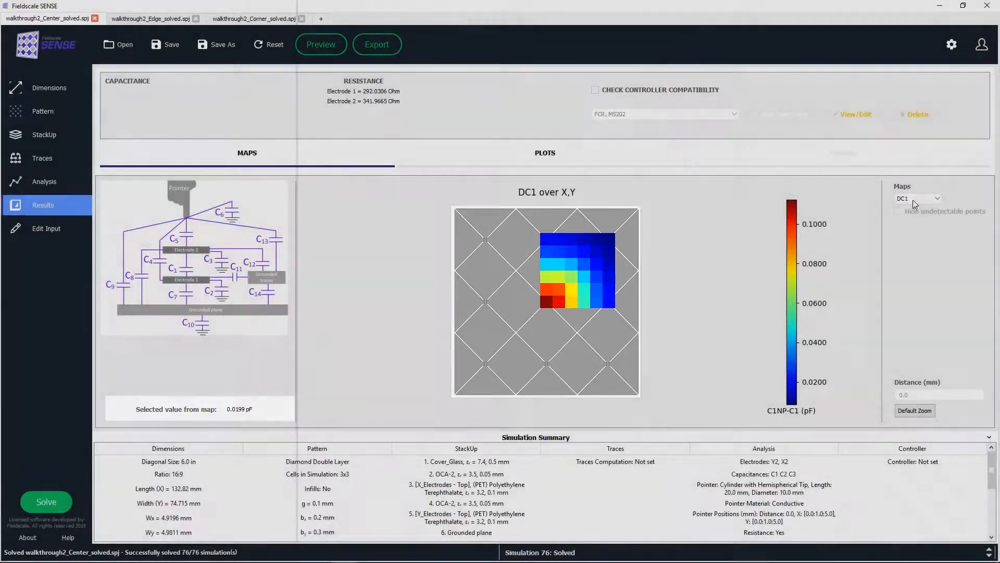
Show the DC1/C1NP map and read the value of each cell along its bottom row.
left_click(915, 201)
left_click(916, 224)
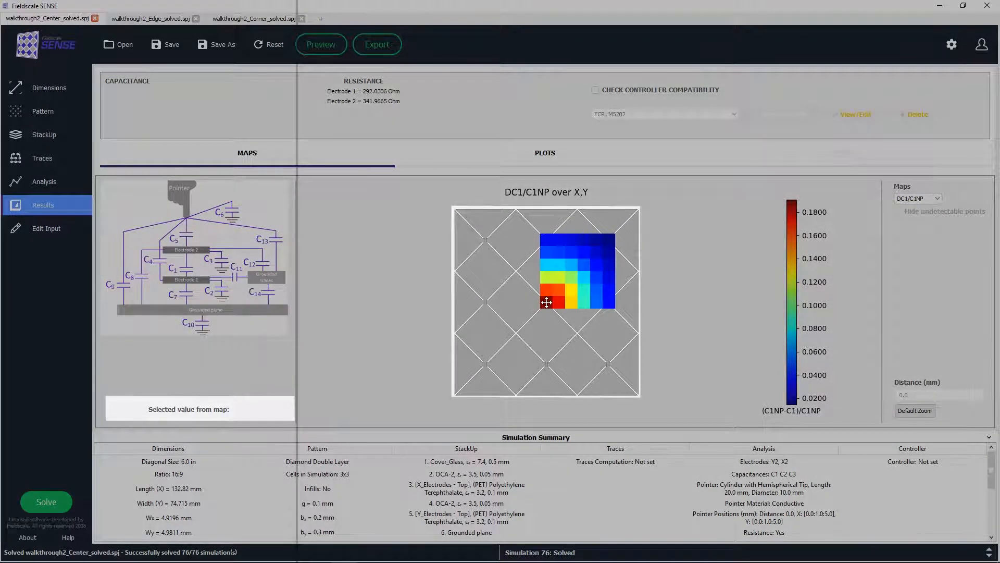
left_click(547, 303)
left_click(559, 303)
left_click(572, 303)
left_click(583, 303)
left_click(597, 303)
left_click(609, 303)
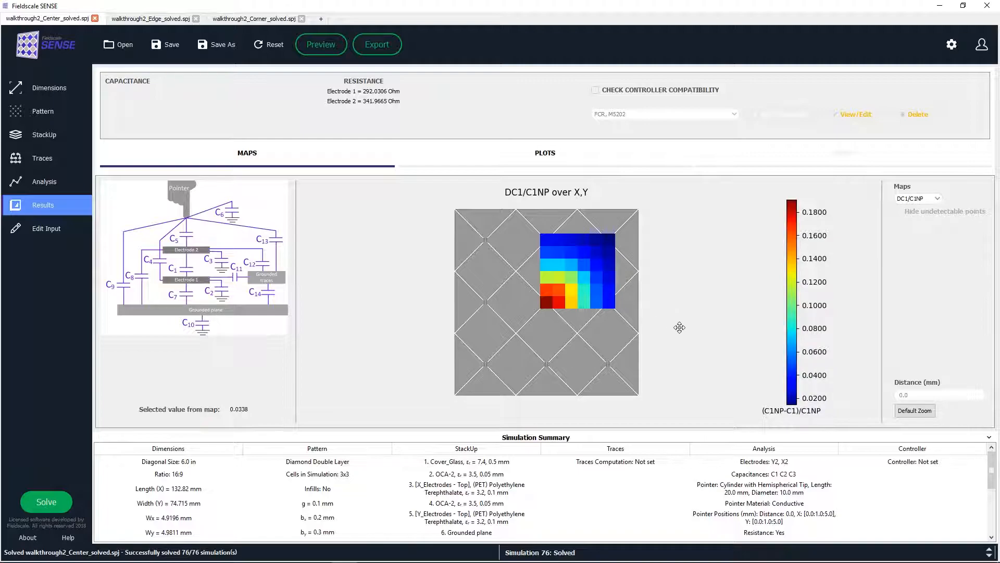
Examine the C2 map's bottom-row values and display the C3 map.
left_click(932, 199)
left_click(921, 228)
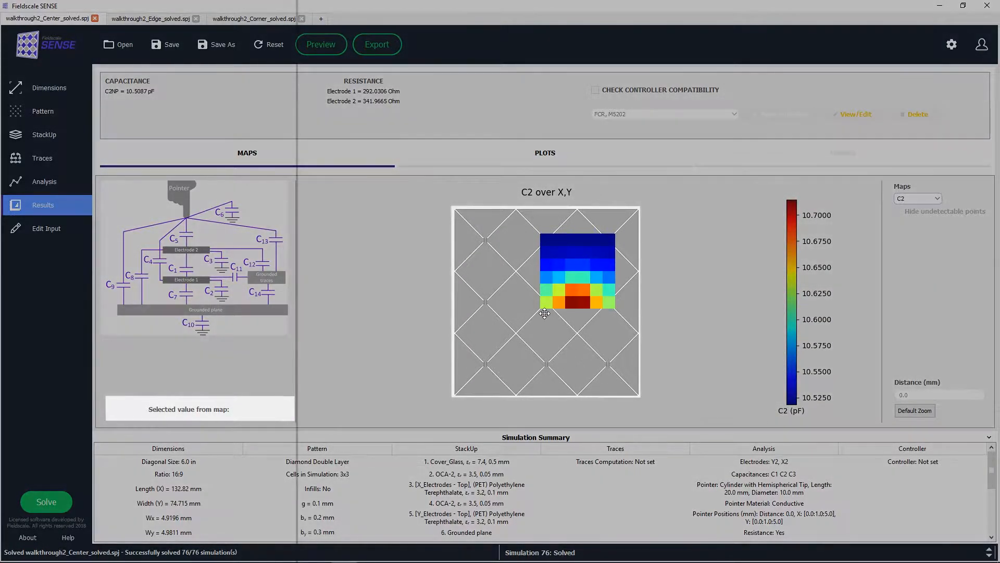
mouse_move(559, 302)
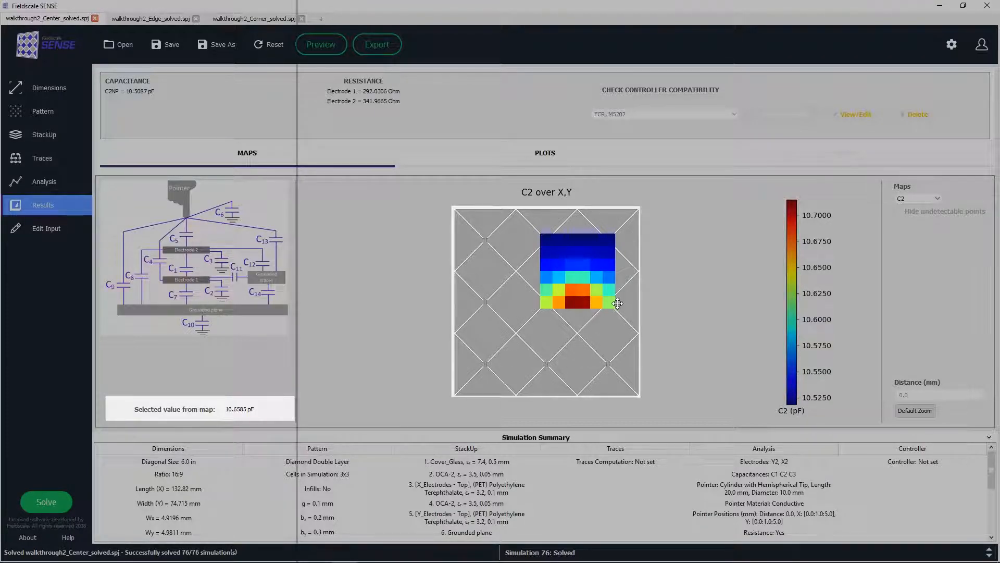
left_click(931, 199)
left_click(919, 235)
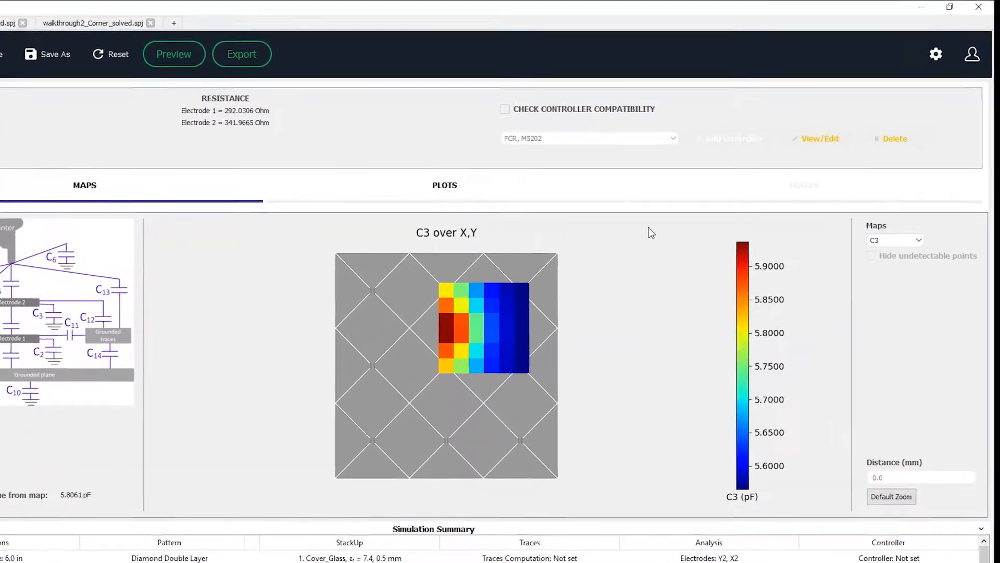
Enable the controller compatibility check and begin a new controller with company Fieldscale and product Controller.
left_click(551, 116)
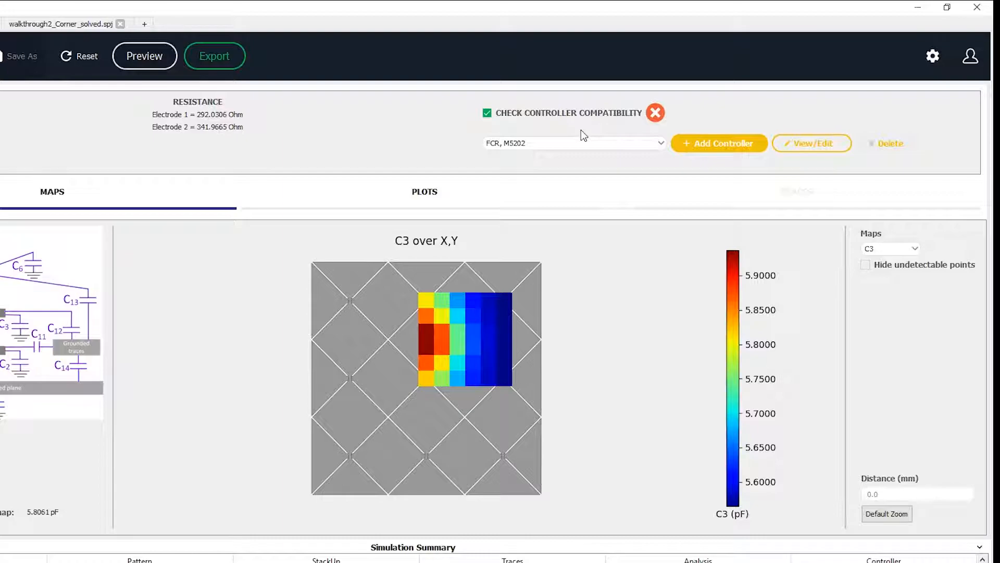
left_click(735, 144)
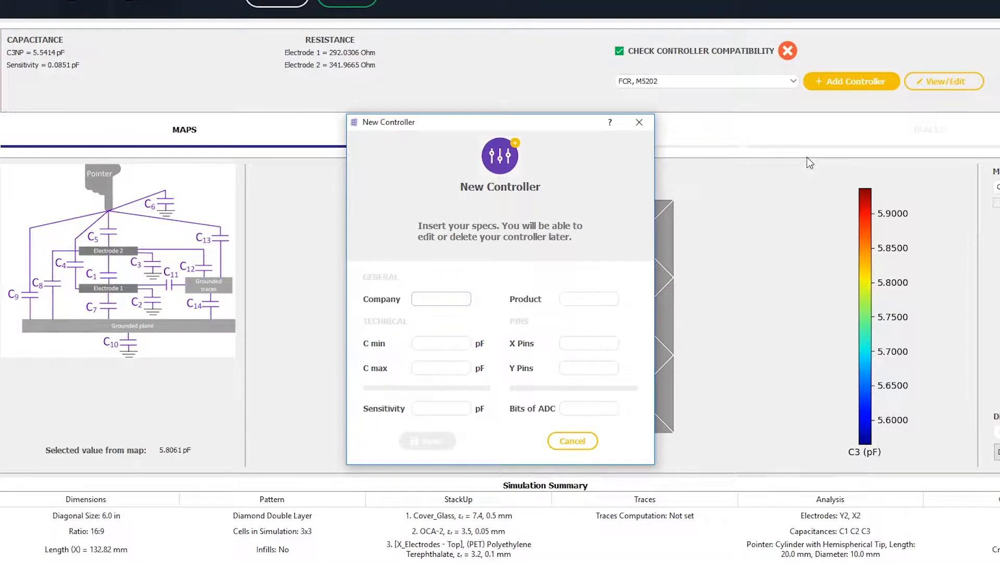
type("Fieldscal")
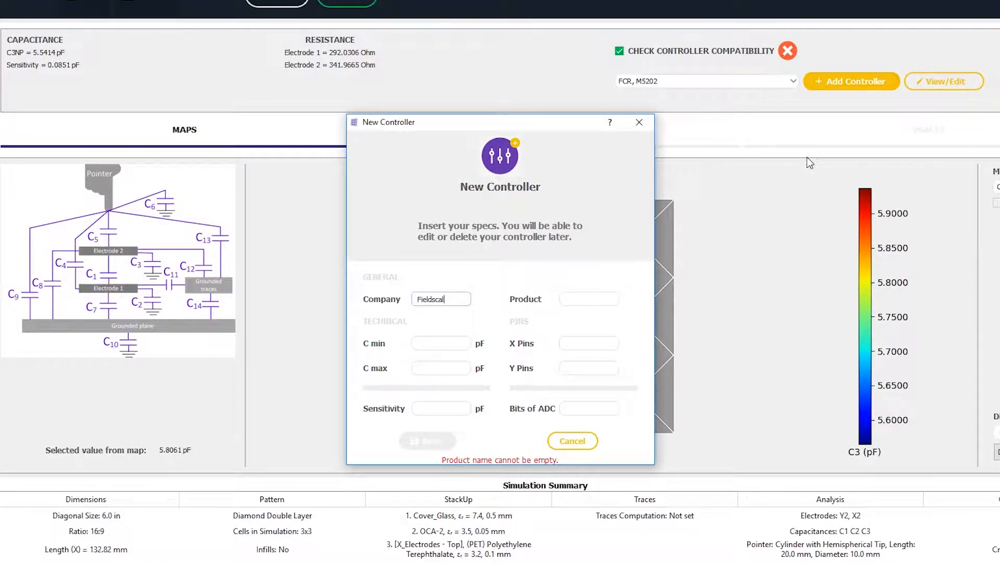
type("e")
left_click(570, 298)
type("Con")
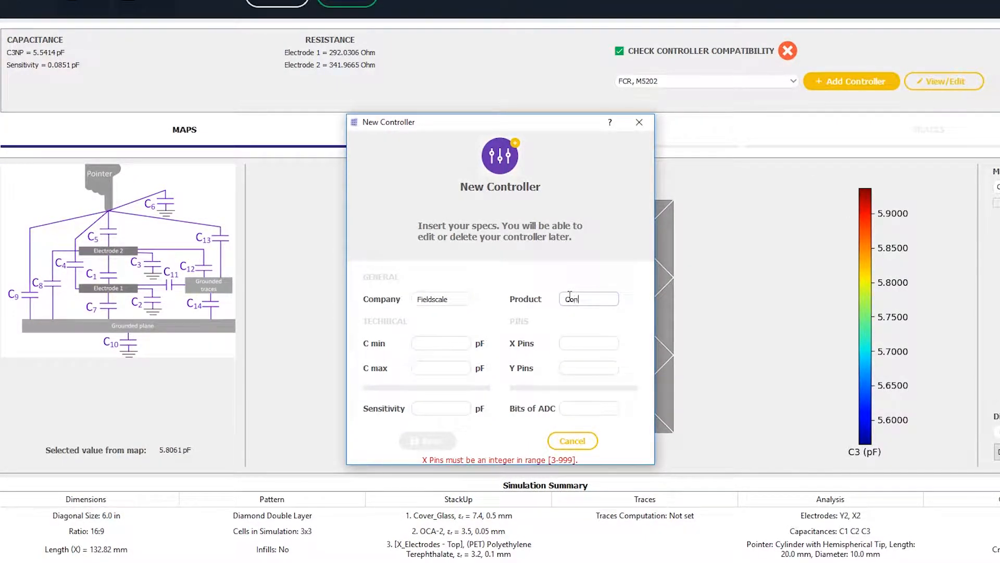
type("troller")
Give the new controller 32 X pins and 16 Y pins.
left_click(582, 344)
type("32")
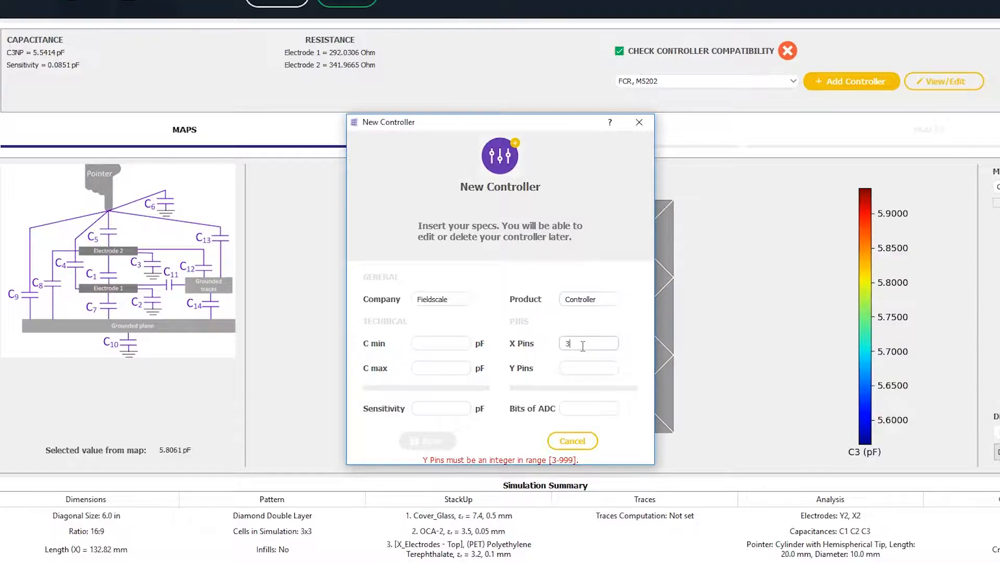
left_click(586, 366)
type("16")
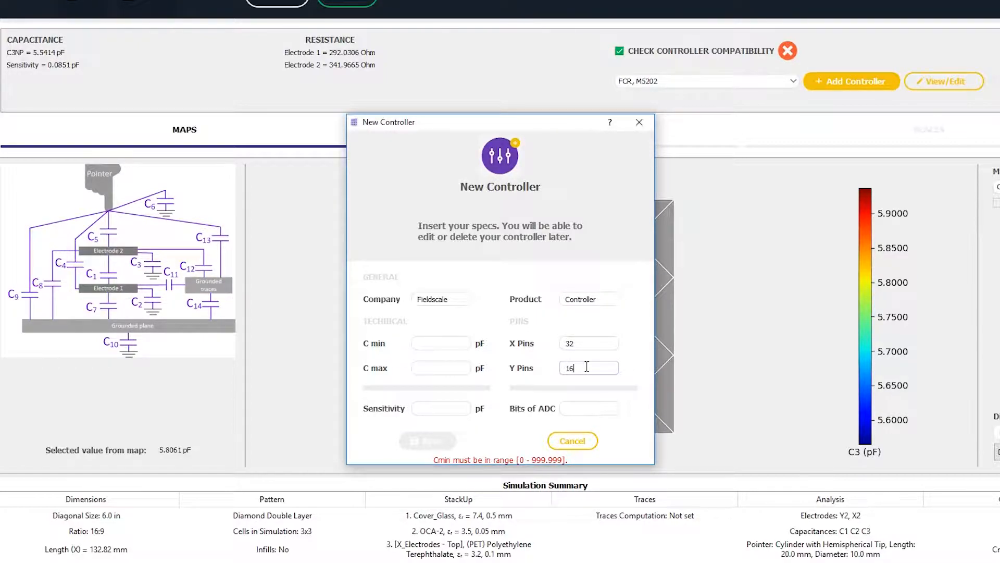
Set the new controller's C min to 0.05 pF, C max to 1 pF and sensitivity to 0.05 pF.
left_click(426, 342)
type("0.05")
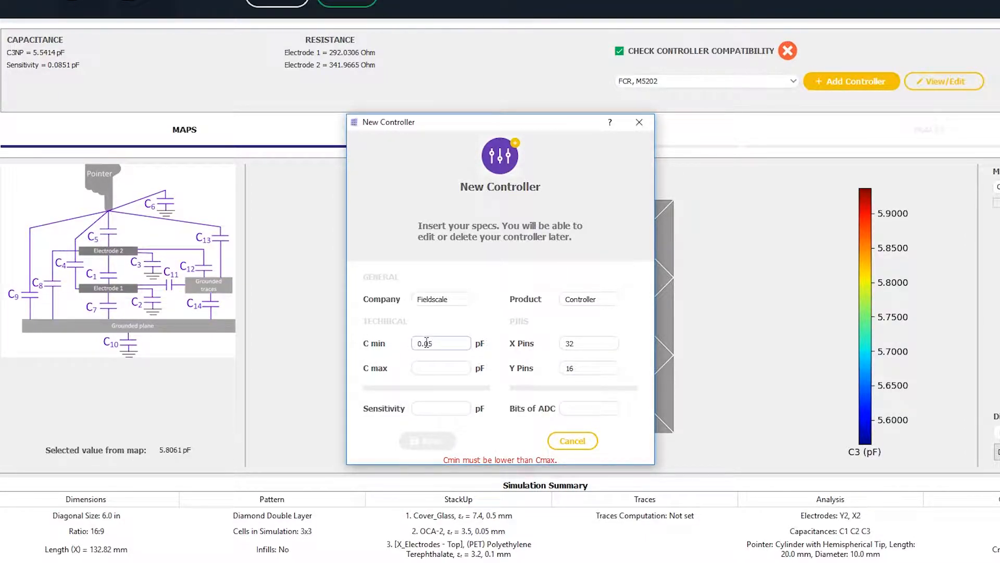
left_click(439, 368)
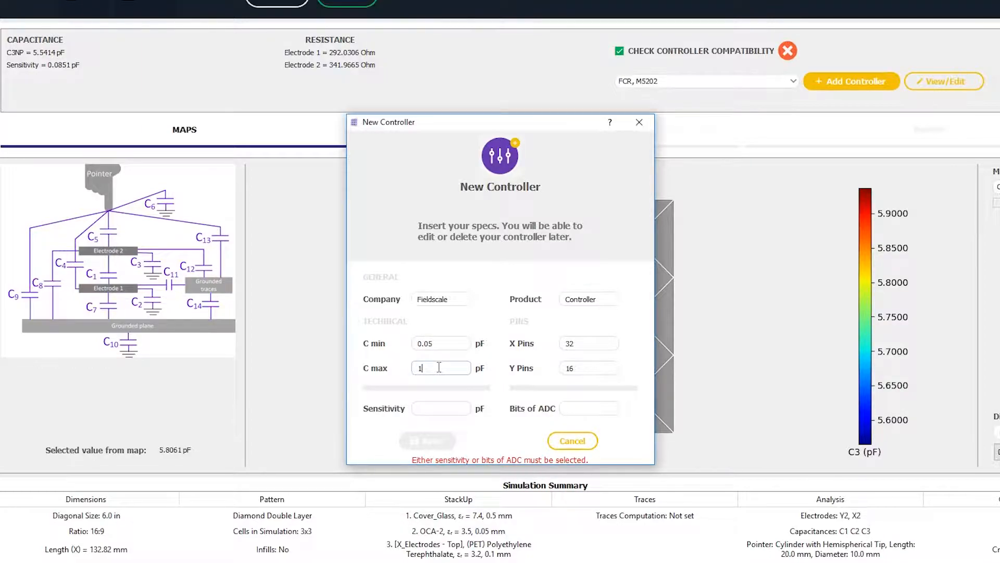
left_click(446, 408)
type("0.05")
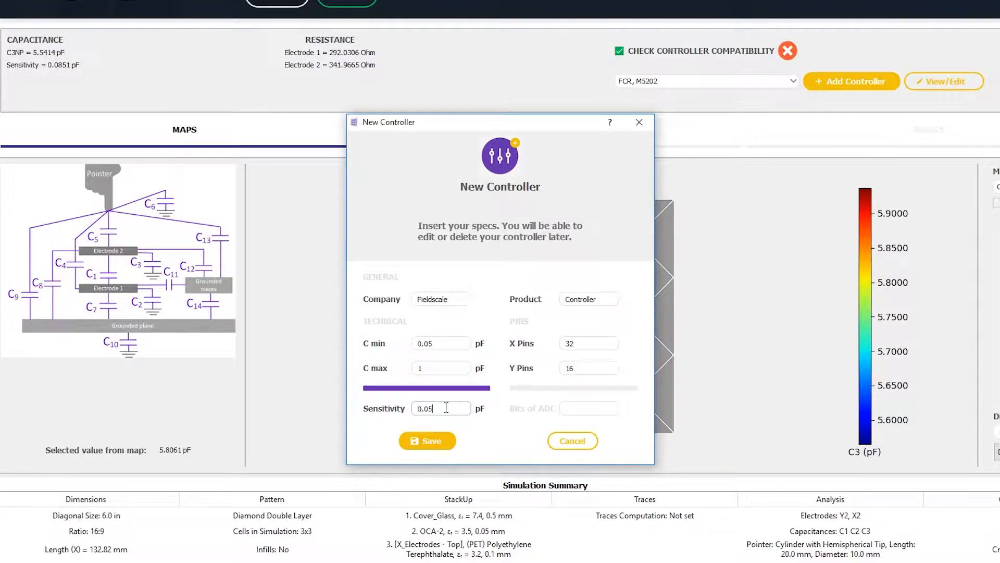
Save the new controller and choose "Fieldscale, Controller" for the compatibility check.
left_click(437, 442)
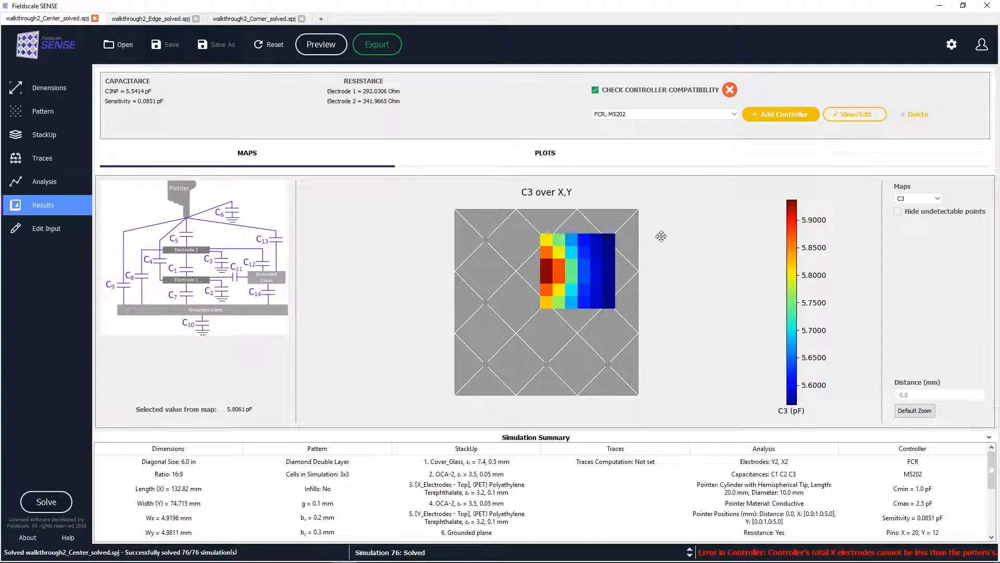
left_click(697, 115)
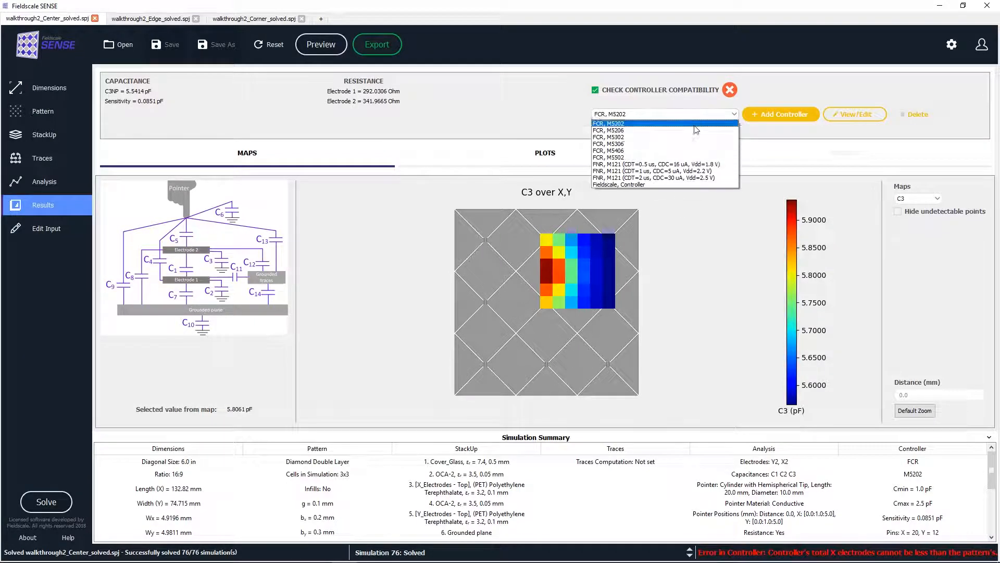
left_click(648, 184)
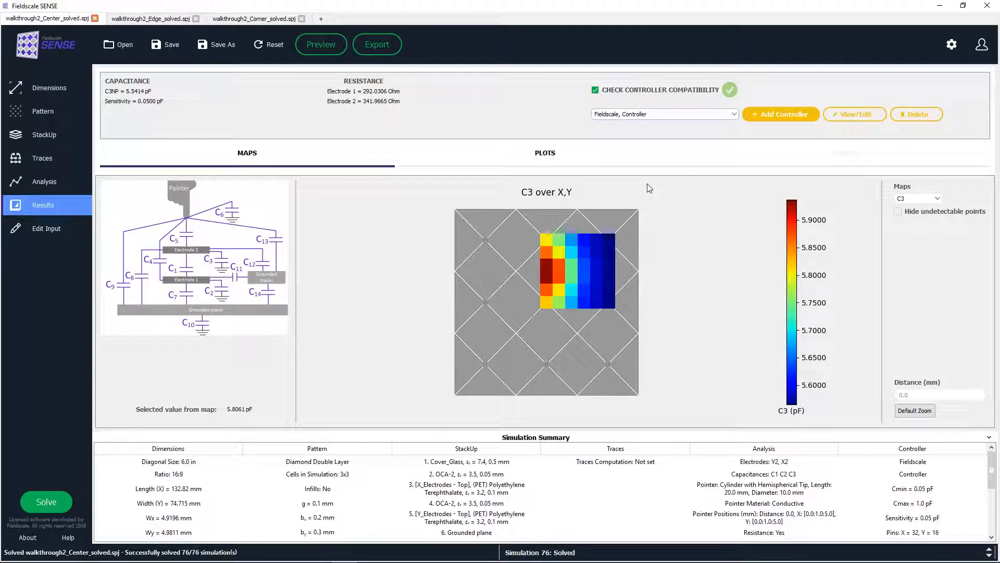
Show the DC1 map, view it with undetectable points hidden, and restore all points.
left_click(909, 200)
left_click(909, 221)
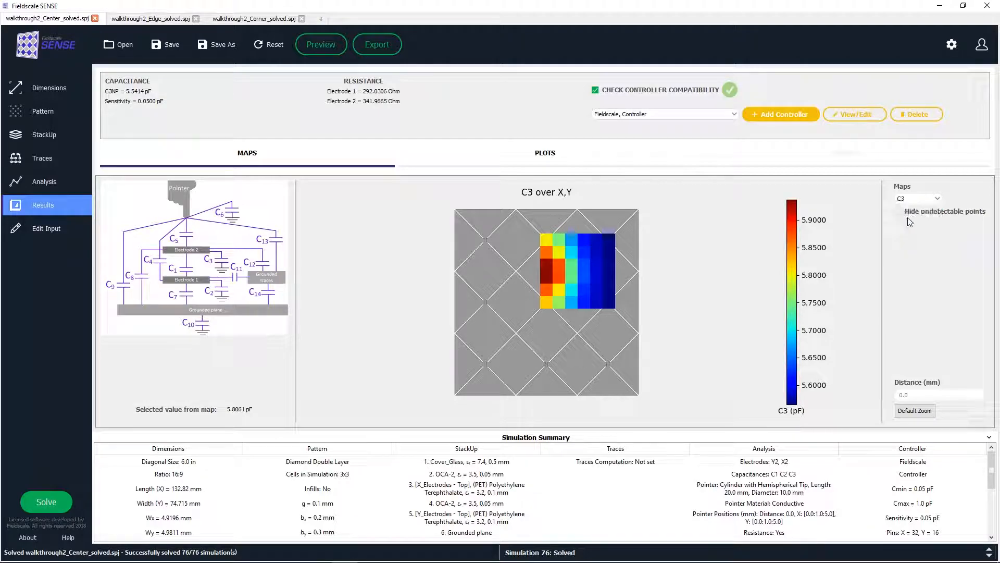
left_click(898, 212)
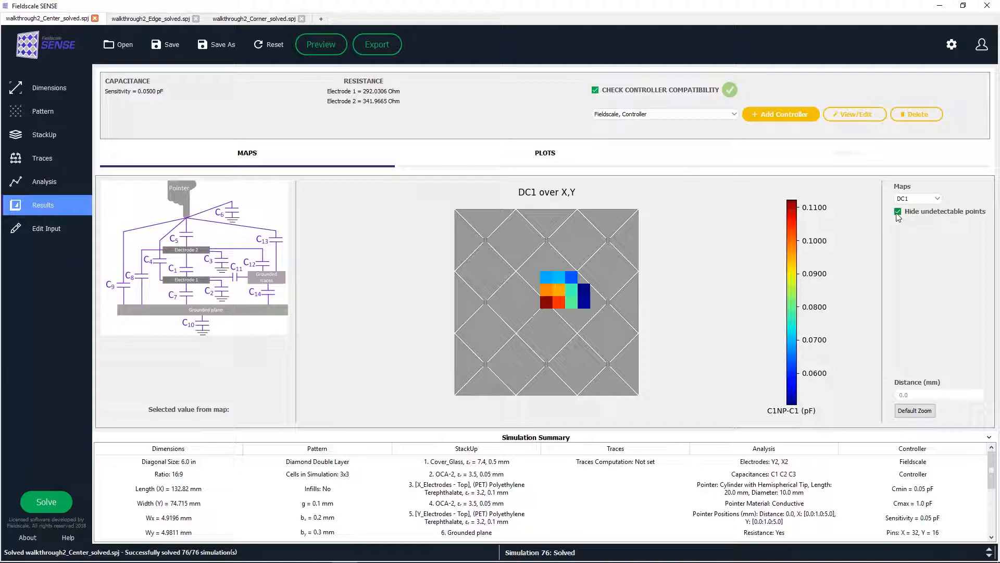
left_click(898, 212)
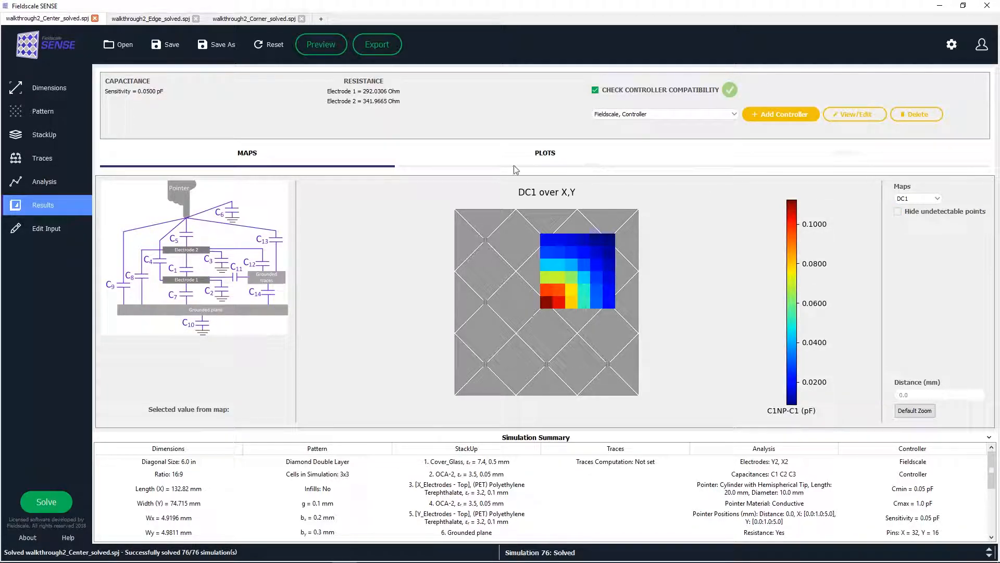
Export the results as a .csv file and look through the setup details and capacitance table of center.csv in Excel.
left_click(378, 44)
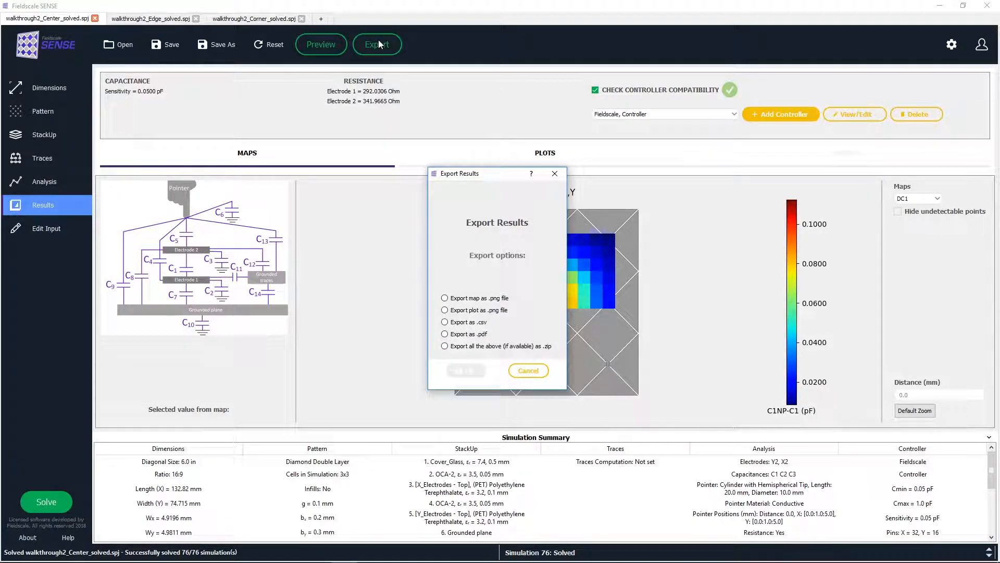
left_click(445, 322)
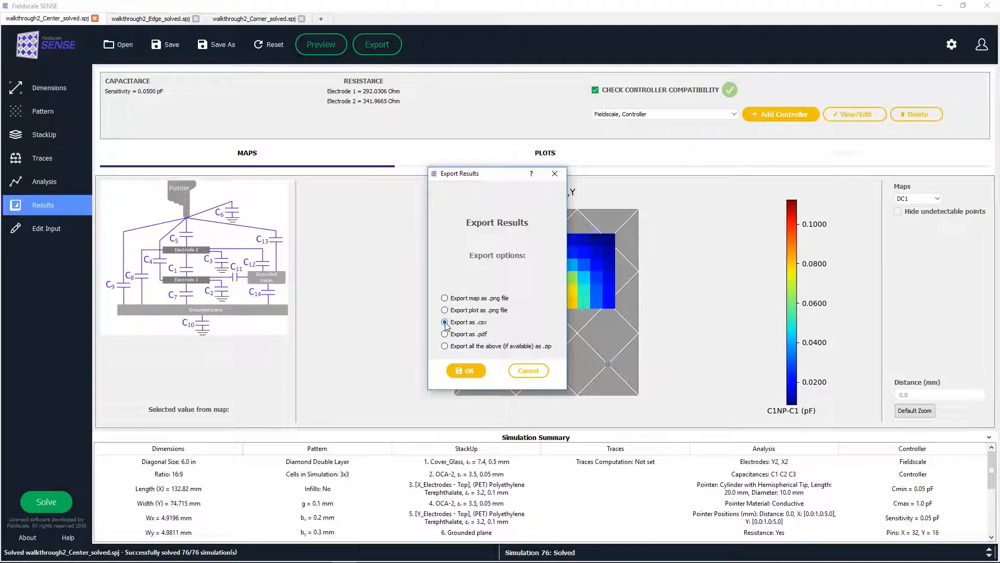
left_click(468, 370)
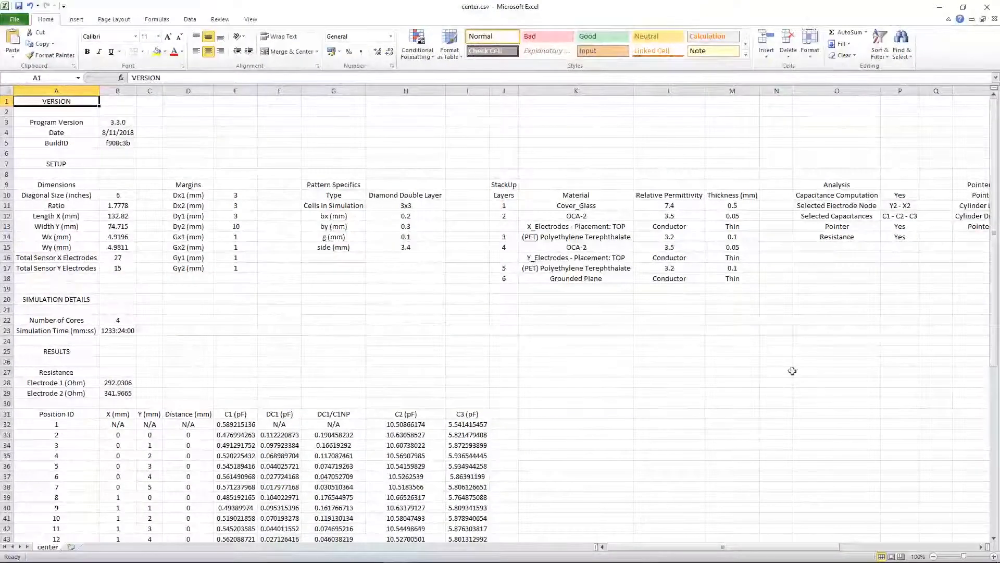
left_click_drag(775, 549, 701, 520)
scroll(602, 363, "down", 1)
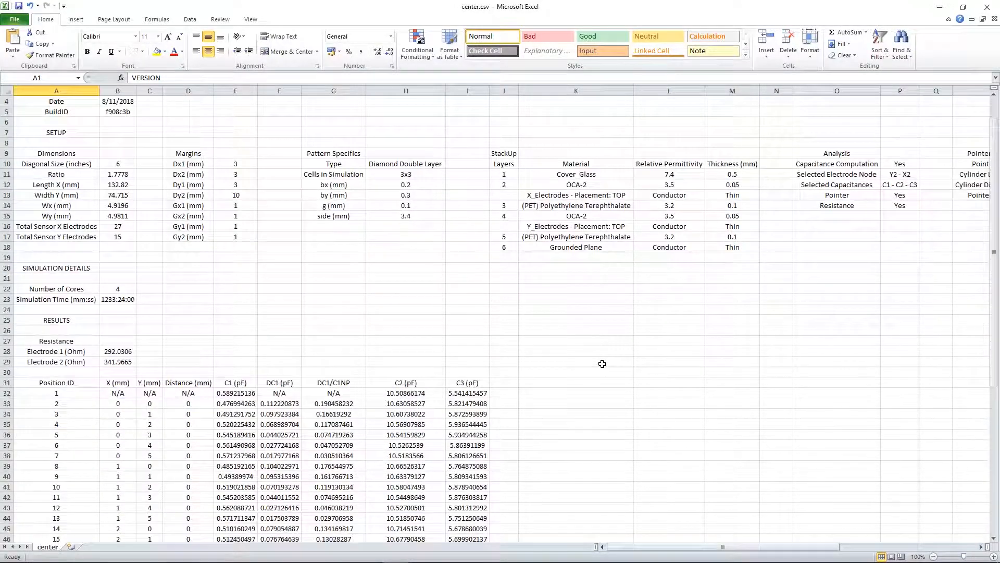
scroll(602, 363, "down", 7)
scroll(602, 363, "down", 1)
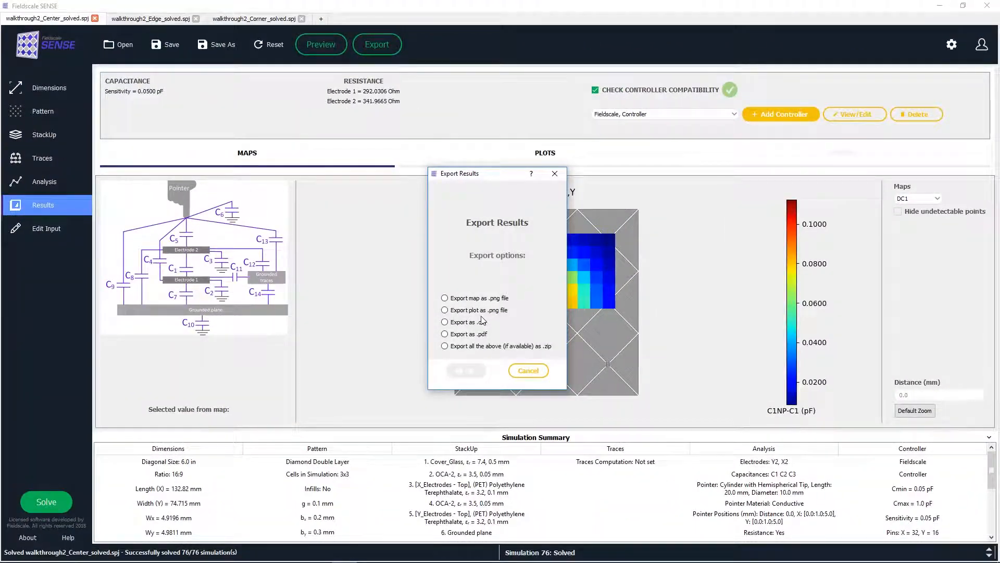
Export the results as .pdf from Fieldscale SENSE and review Report.pdf in Acrobat Reader from the Dimensions section to the DC1 capacitance map.
left_click(480, 334)
left_click(467, 371)
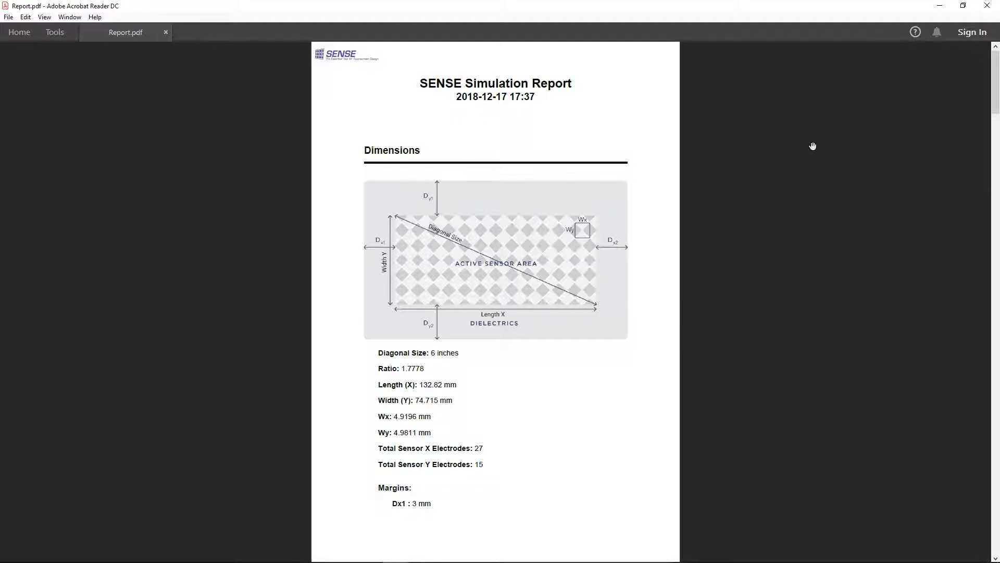
scroll(813, 146, "down", 3)
scroll(812, 145, "down", 3)
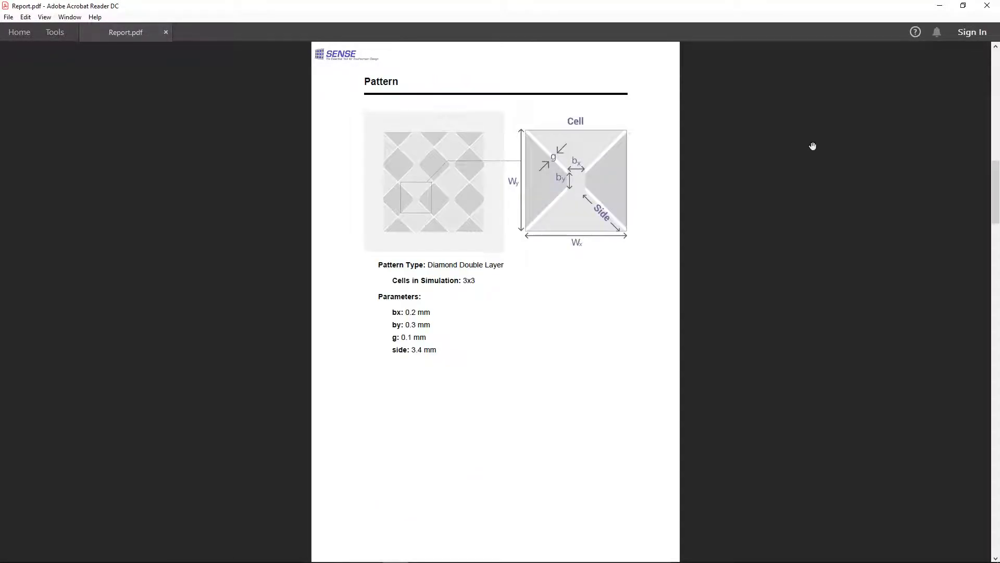
scroll(813, 146, "down", 3)
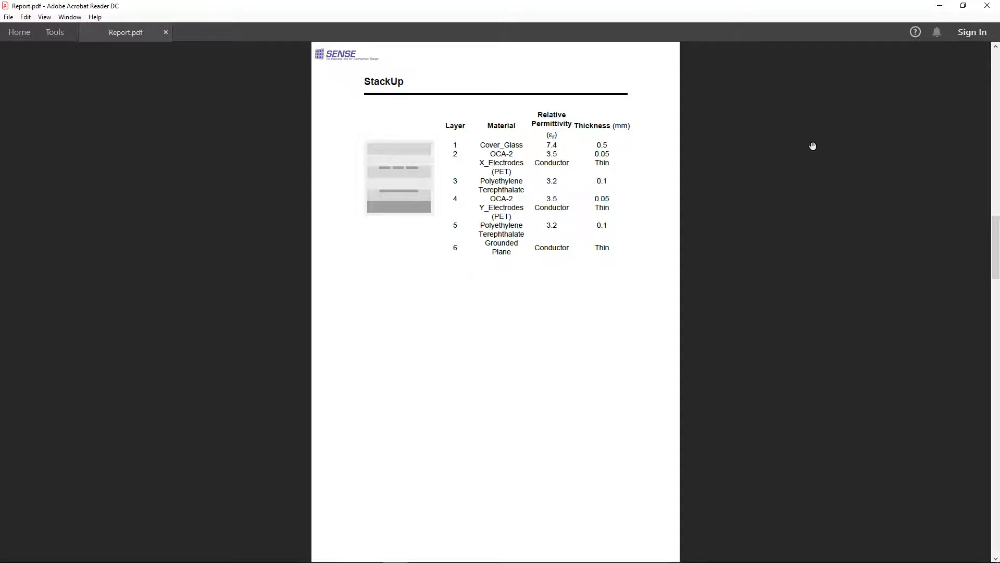
scroll(812, 146, "down", 3)
scroll(812, 146, "down", 3)
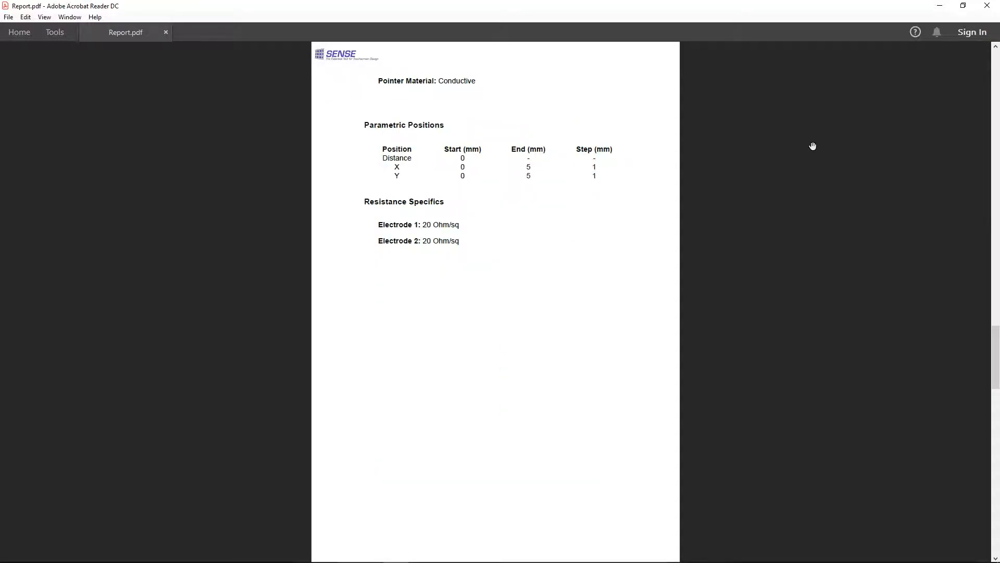
scroll(812, 146, "down", 3)
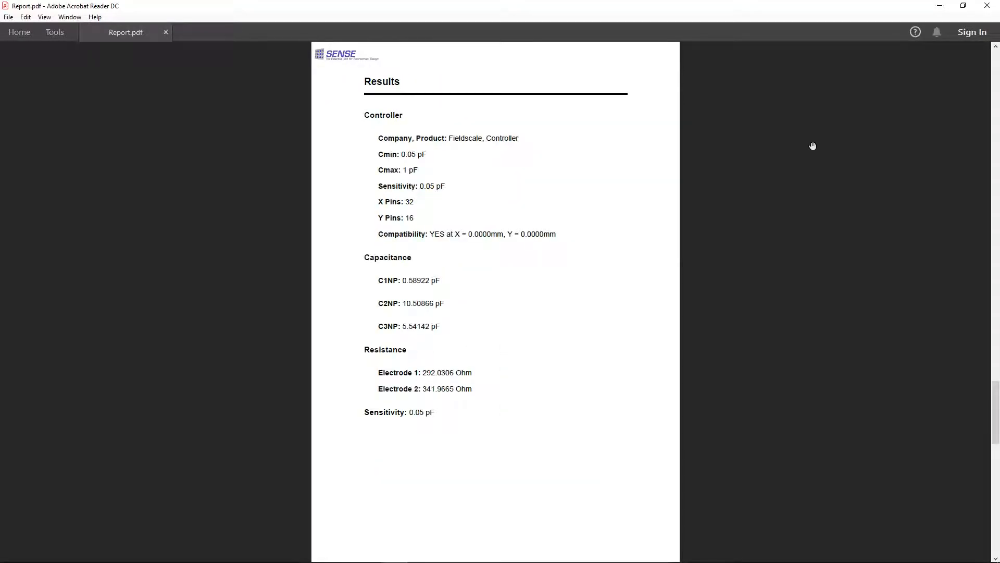
scroll(812, 146, "down", 3)
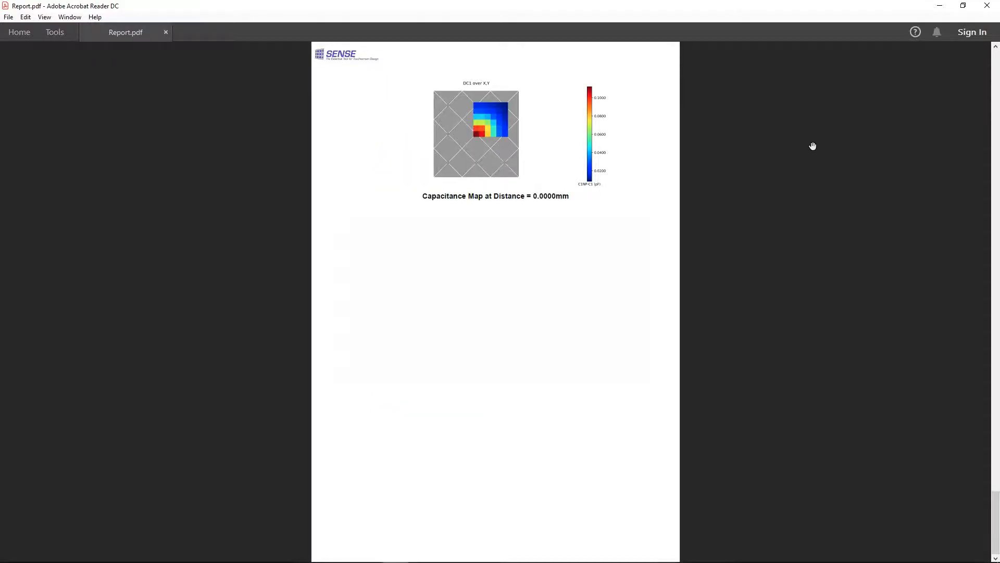